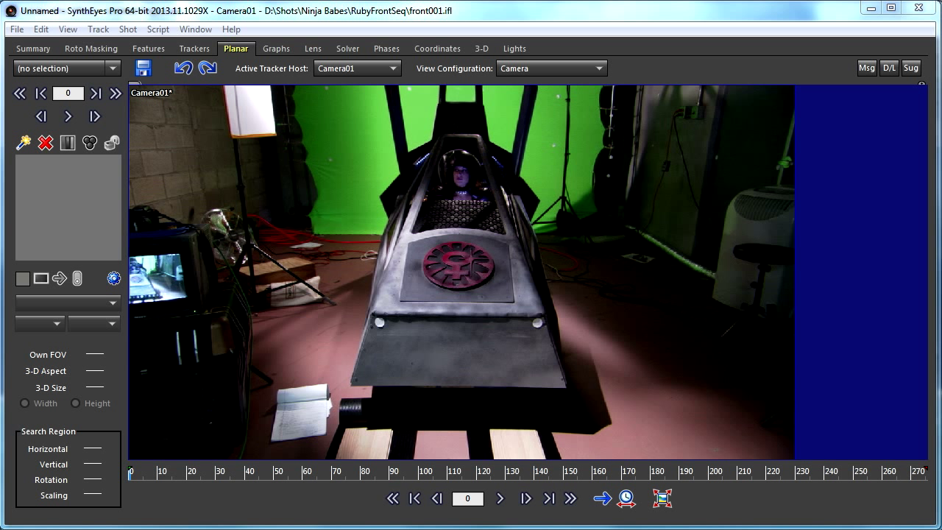
Zoom in on the round logo and create a new planar tracker in 3D Known Aspect mode.
drag(150, 471, 122, 496)
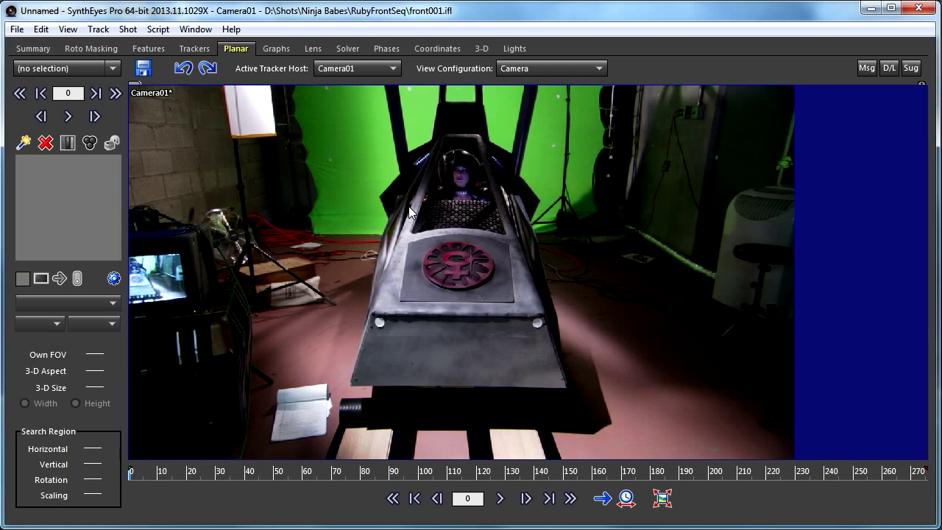
scroll(455, 249, up, 3)
scroll(454, 250, up, 1)
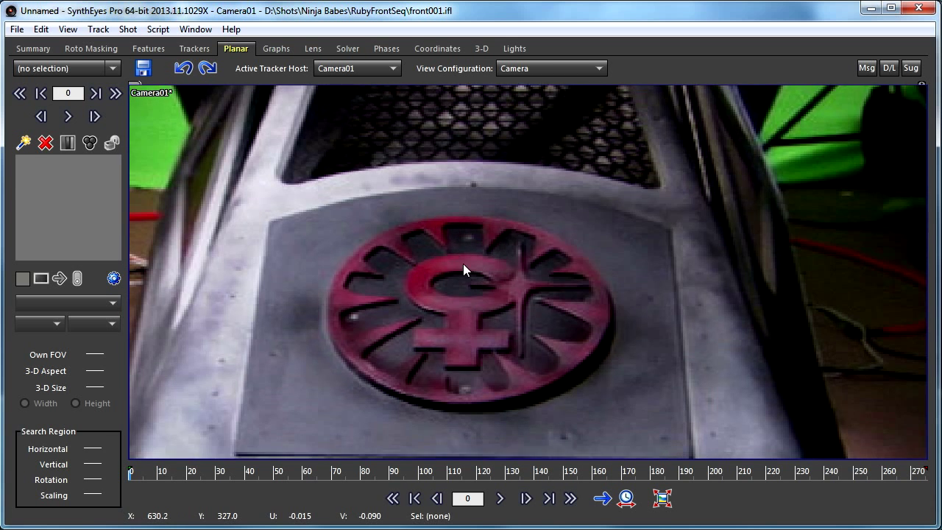
middle_drag(463, 263, 493, 233)
click(24, 144)
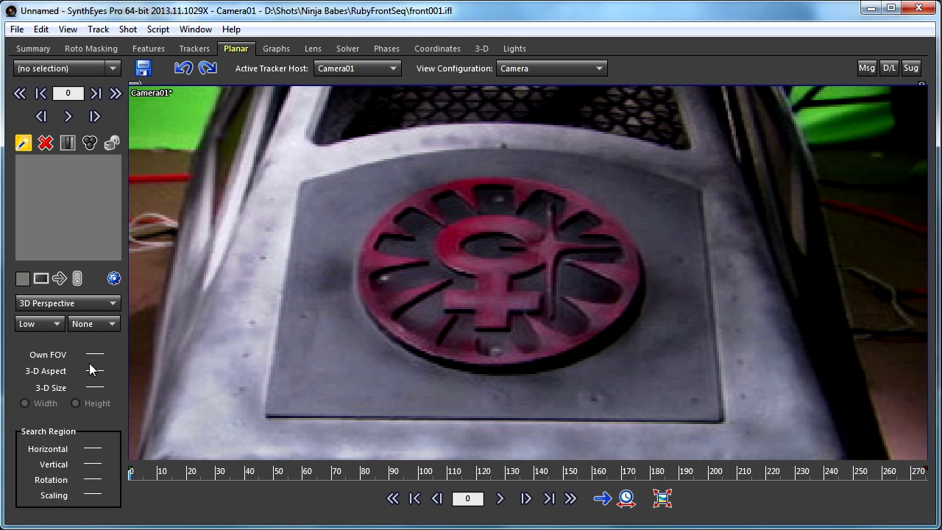
click(87, 303)
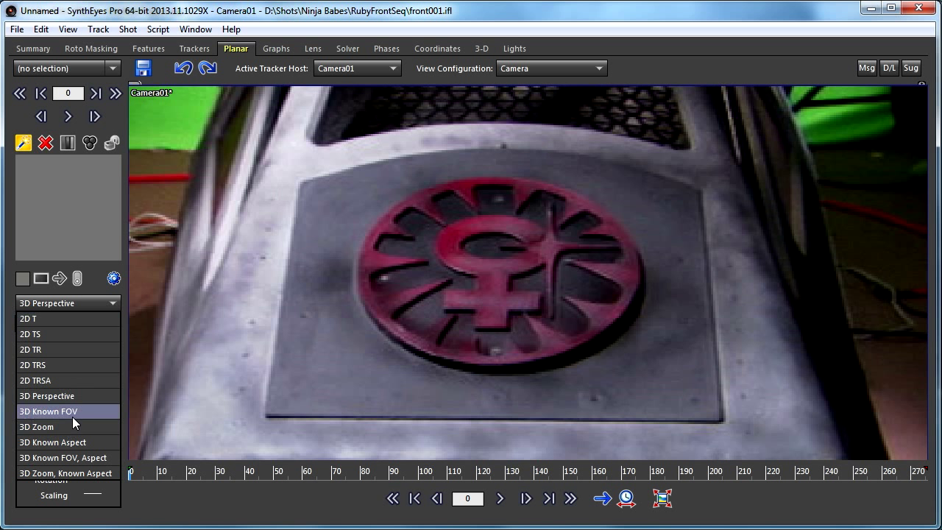
click(75, 441)
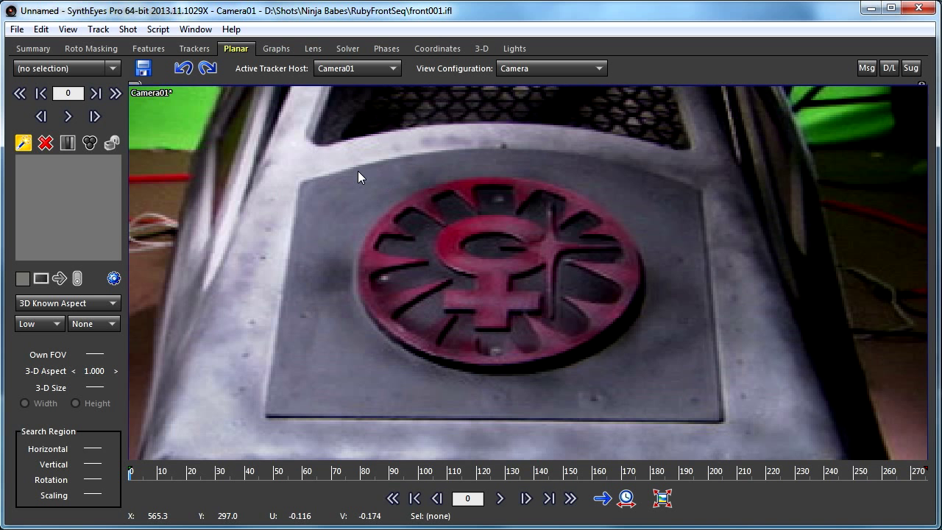
Draw Tracker4's quad around the logo: top edge, then bottom-right and bottom-left corners.
drag(357, 177, 648, 176)
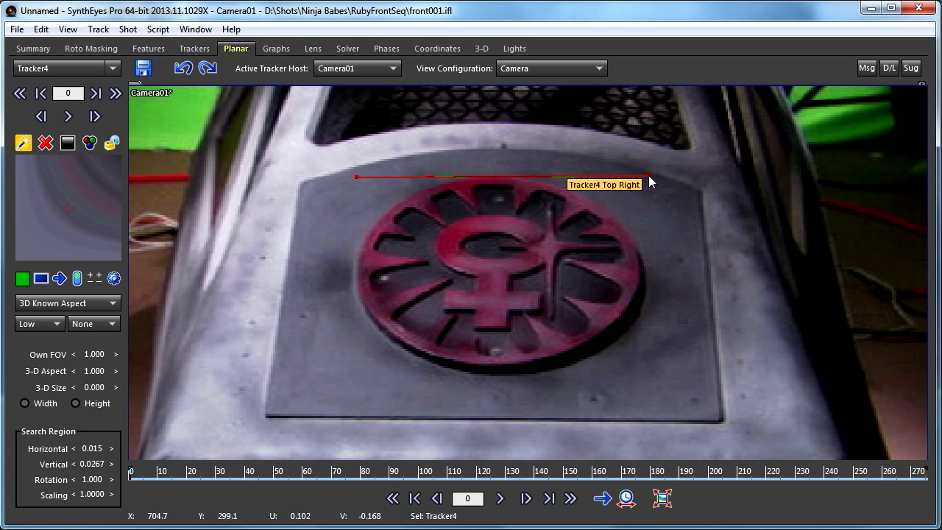
click(668, 393)
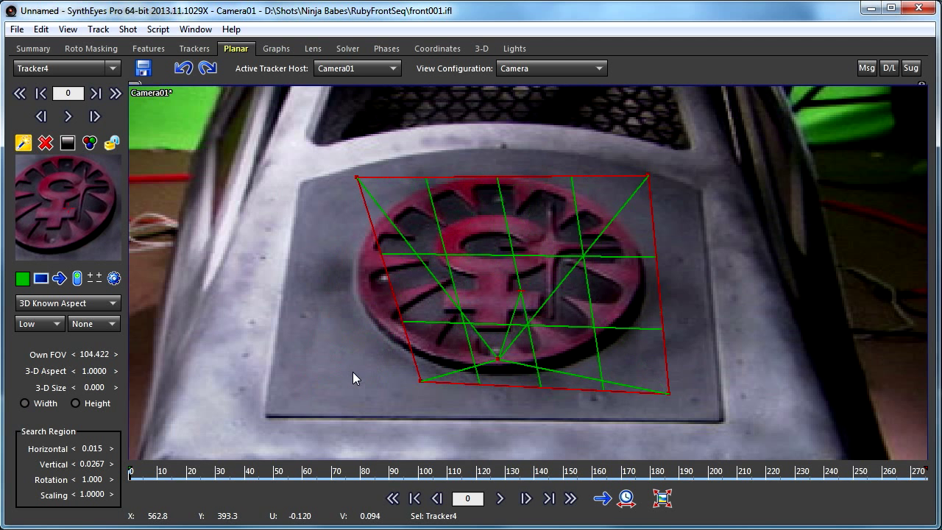
click(306, 392)
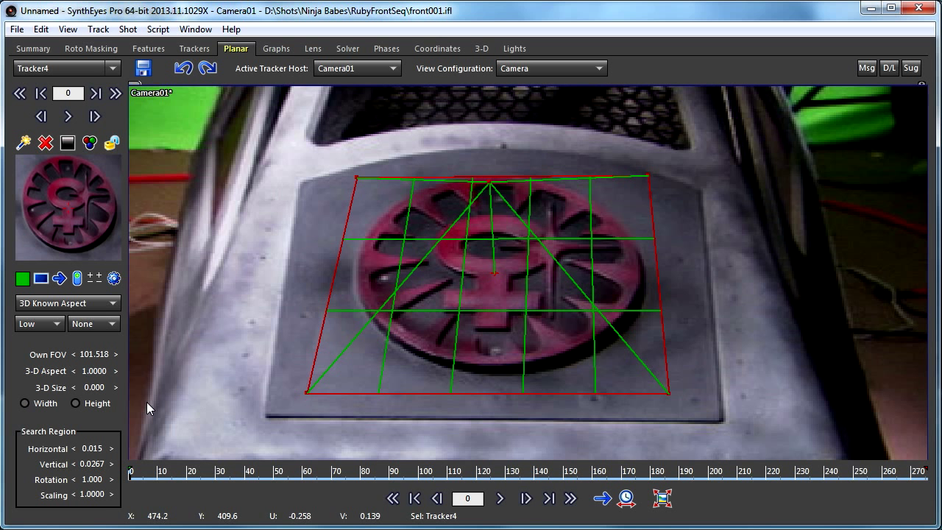
Open Tracker4's Planar Options panel and move it higher on screen.
click(113, 278)
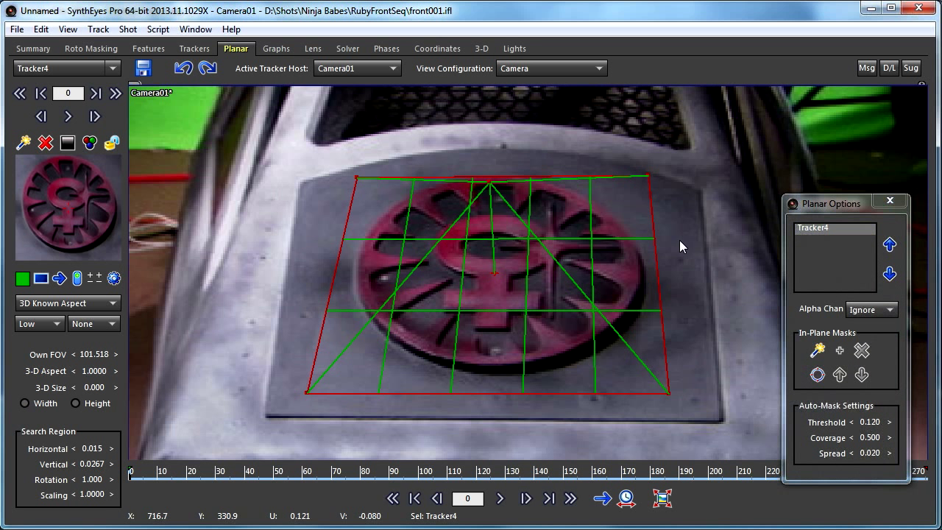
drag(831, 201, 817, 141)
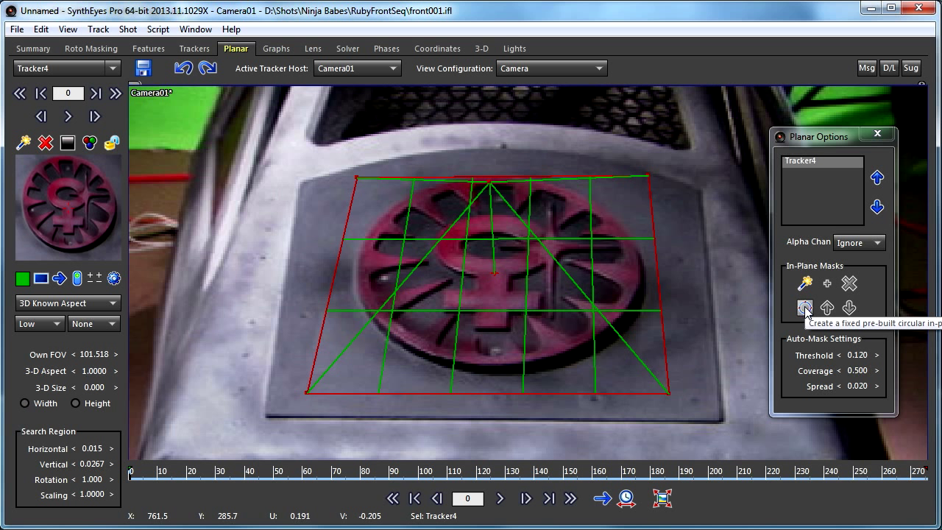
Add a circular in-plane mask, shift the quad up, and pull in its bottom-right corner.
click(805, 309)
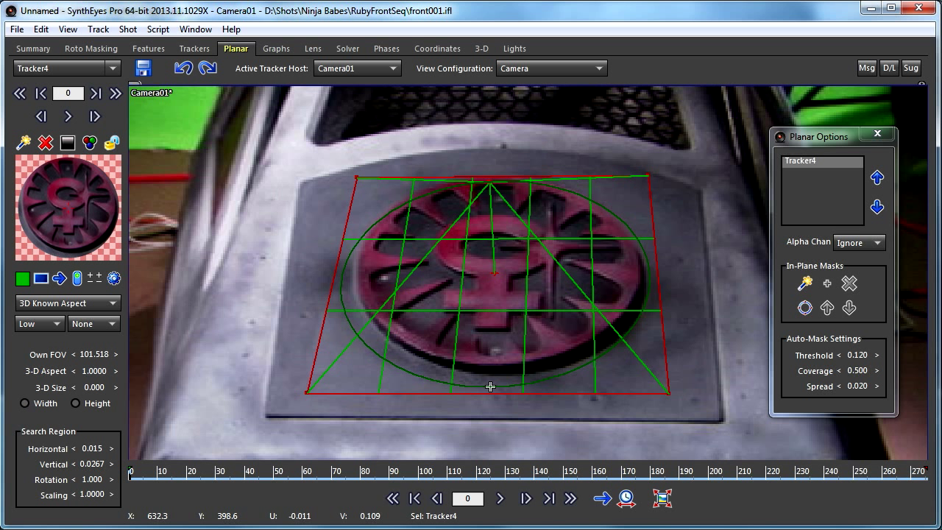
mouse_move(478, 394)
mouse_down()
mouse_move(481, 380)
mouse_move(472, 384)
mouse_move(481, 383)
mouse_up()
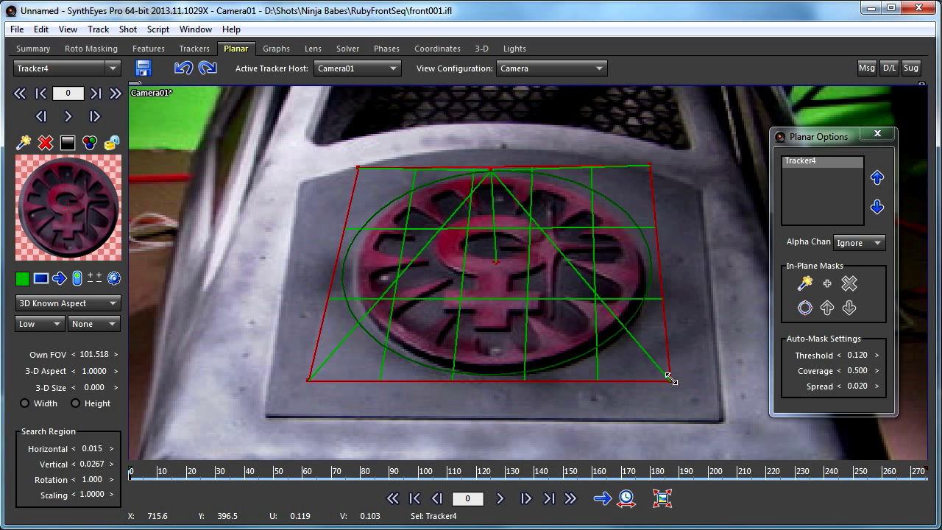
drag(670, 378, 653, 376)
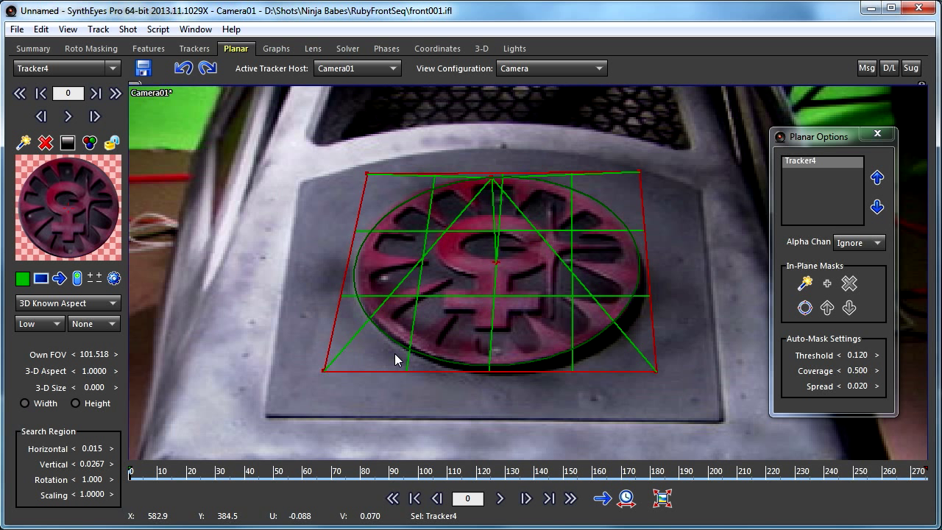
Nudge the quad and each corner until the circular mask hugs the logo rim, Own FOV 97.196.
drag(386, 370, 386, 372)
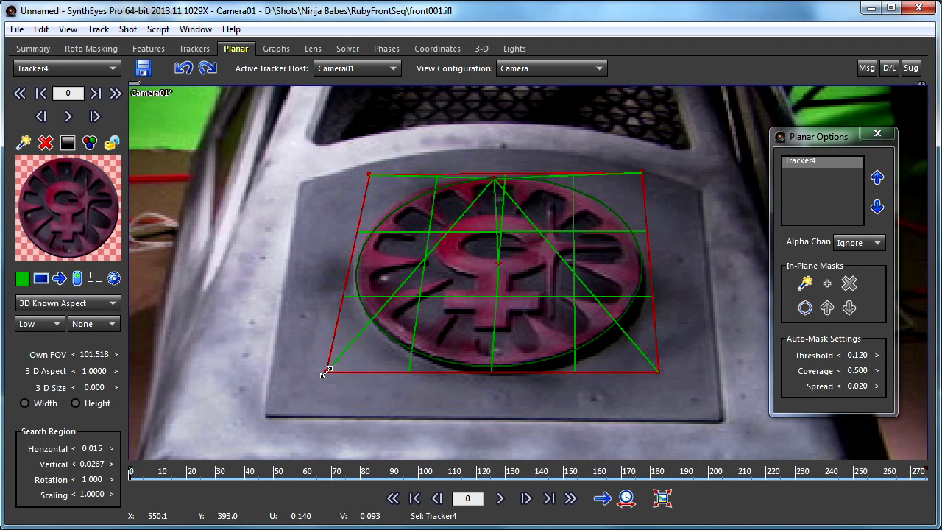
mouse_move(321, 374)
mouse_down()
mouse_move(307, 384)
mouse_move(326, 371)
mouse_up()
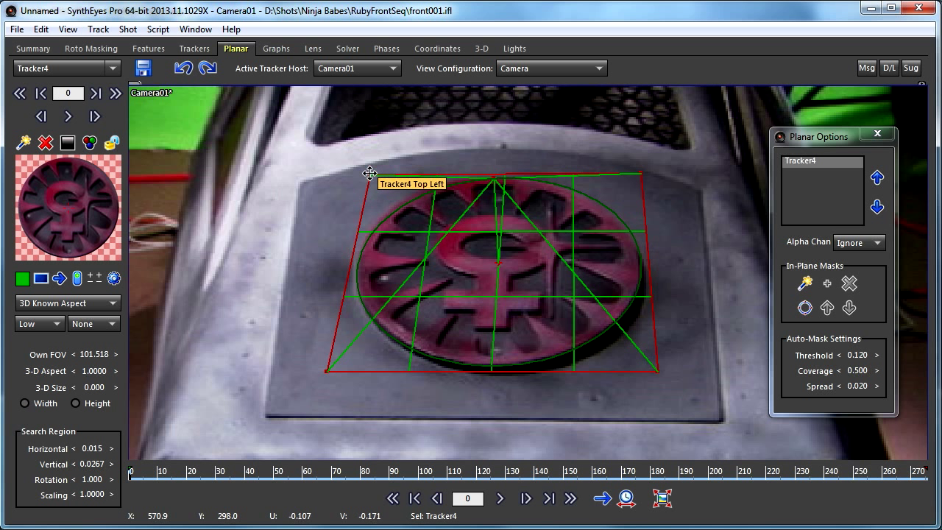
mouse_move(372, 174)
mouse_down()
mouse_move(381, 174)
mouse_move(357, 175)
mouse_move(380, 175)
mouse_move(368, 176)
mouse_move(365, 166)
mouse_up()
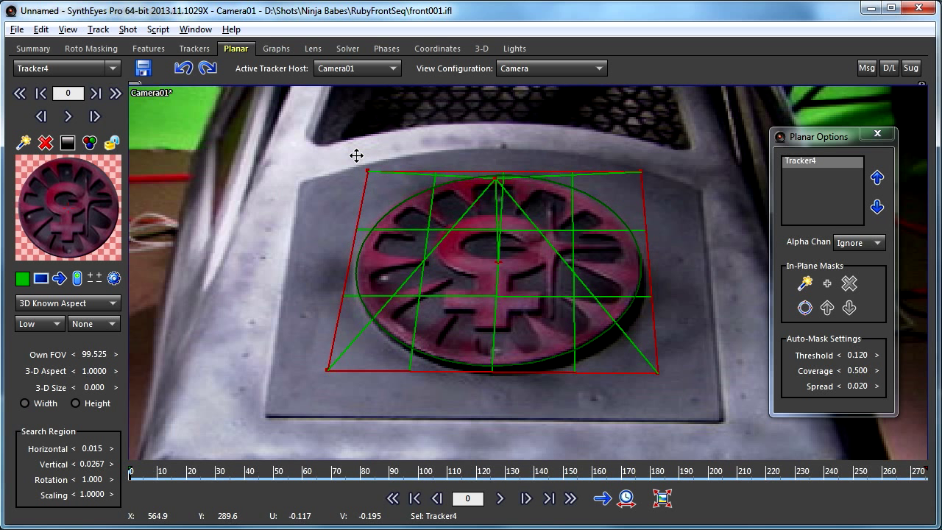
drag(643, 171, 620, 181)
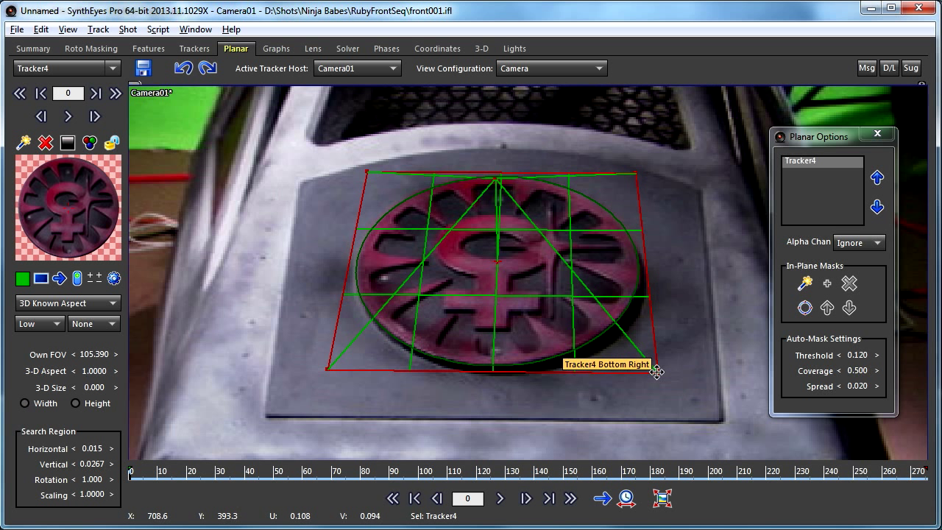
drag(656, 371, 654, 363)
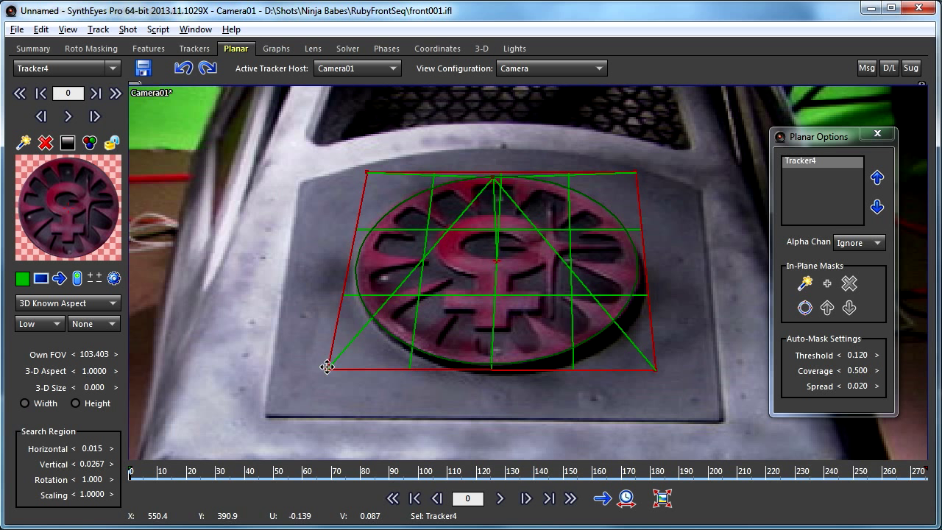
mouse_move(326, 367)
mouse_down()
mouse_move(322, 375)
mouse_move(343, 370)
mouse_up()
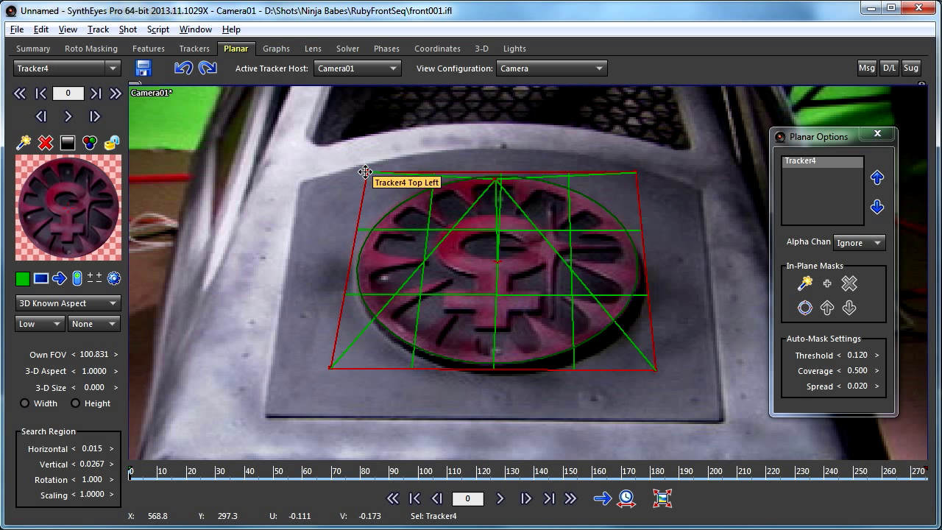
drag(365, 172, 365, 165)
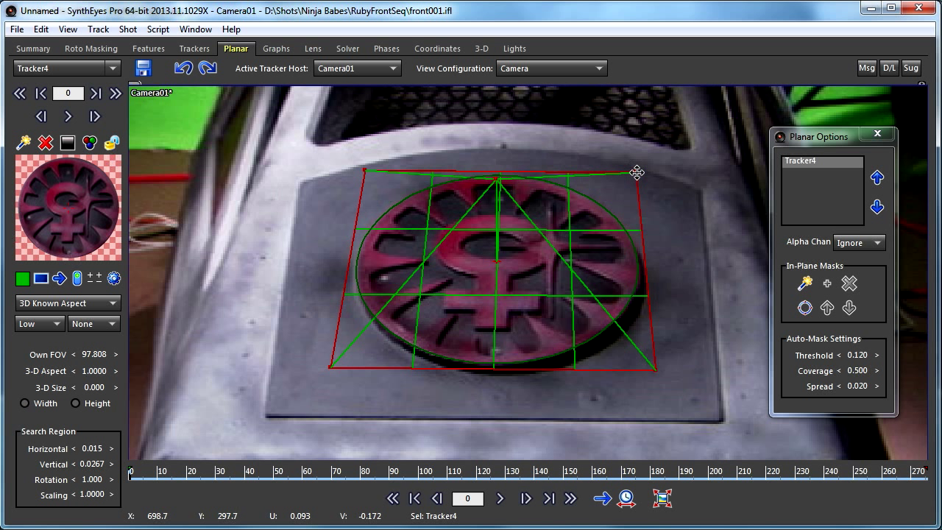
drag(636, 172, 633, 177)
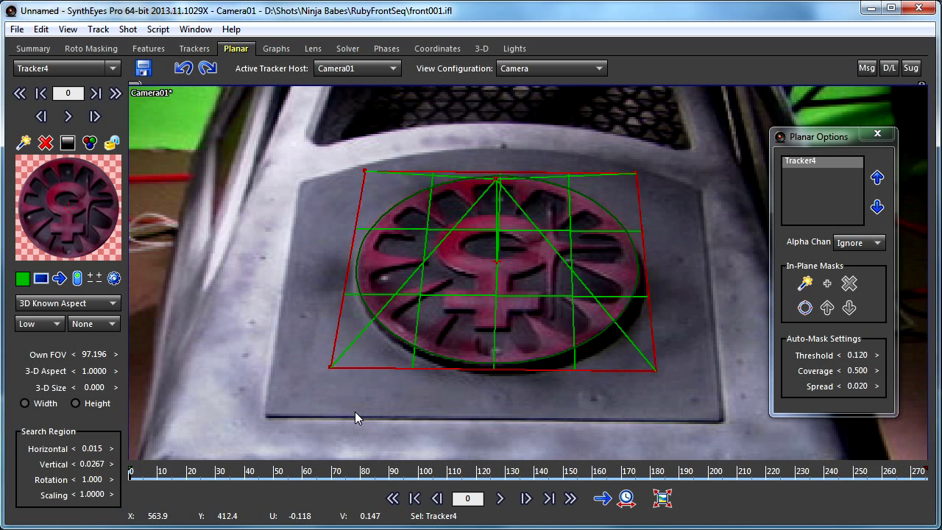
Fit the whole plate in view, track Tracker4 forward, and scrub back mid-shot to check it.
scroll(529, 183, down, 1)
scroll(507, 194, down, 1)
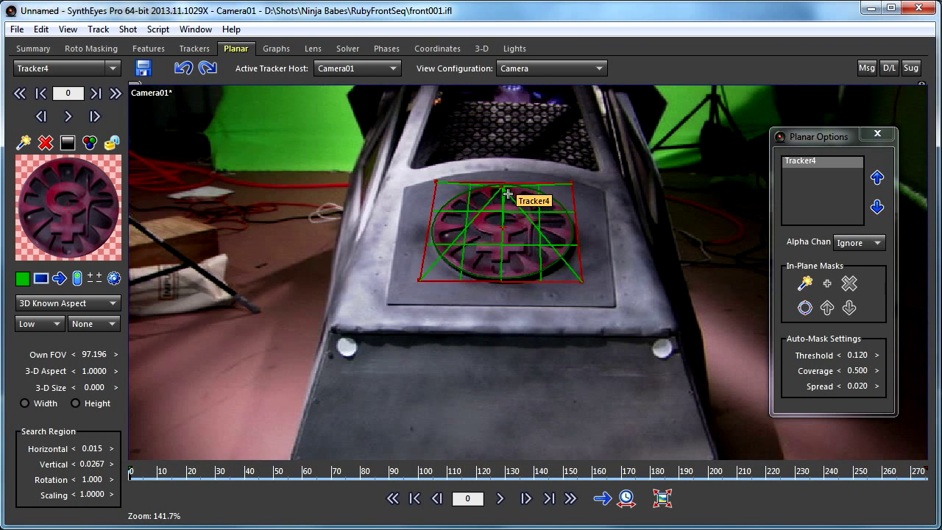
scroll(508, 193, down, 1)
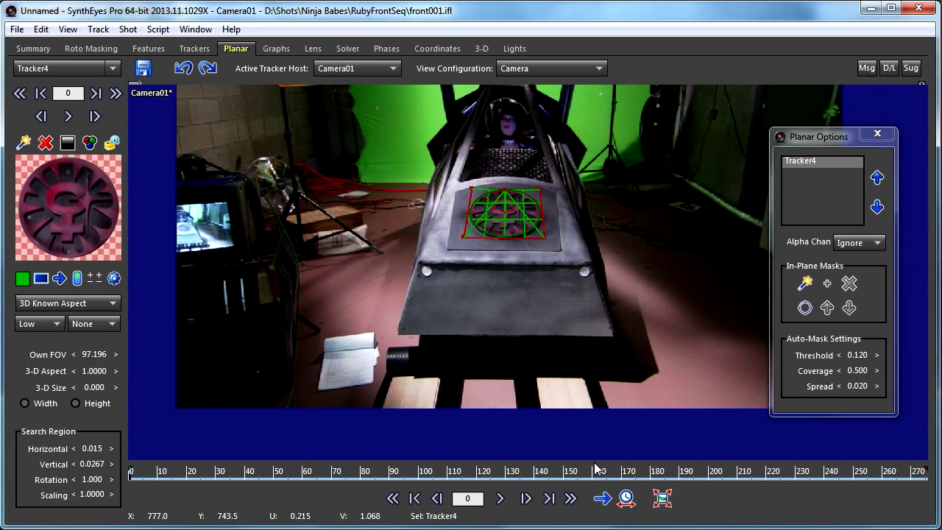
click(661, 498)
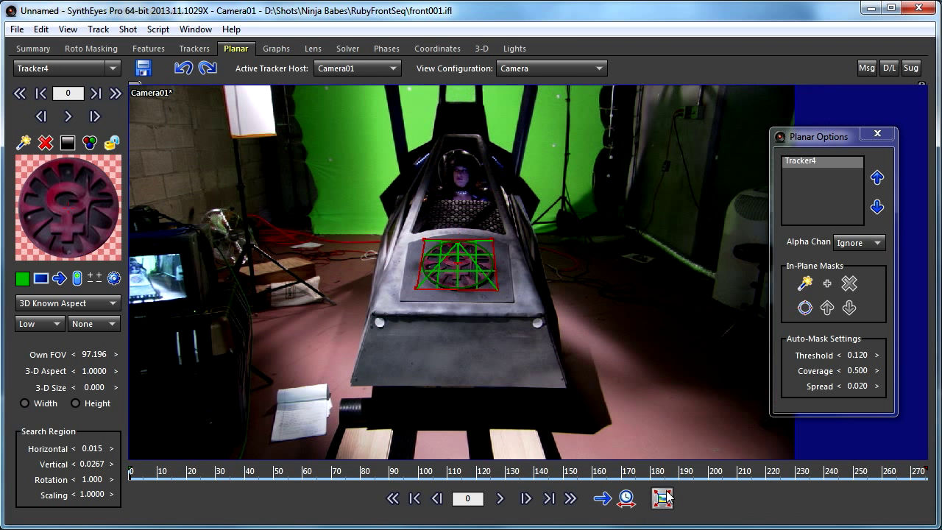
click(501, 498)
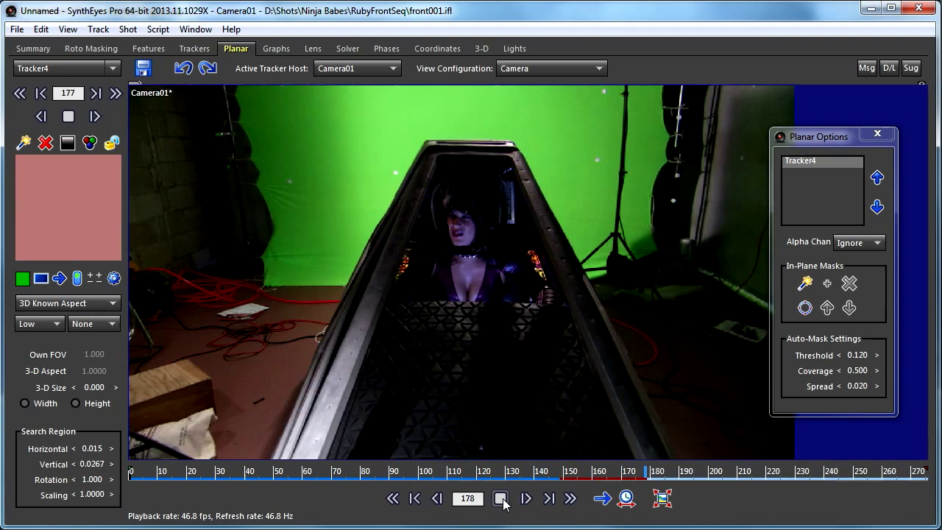
drag(557, 486, 388, 498)
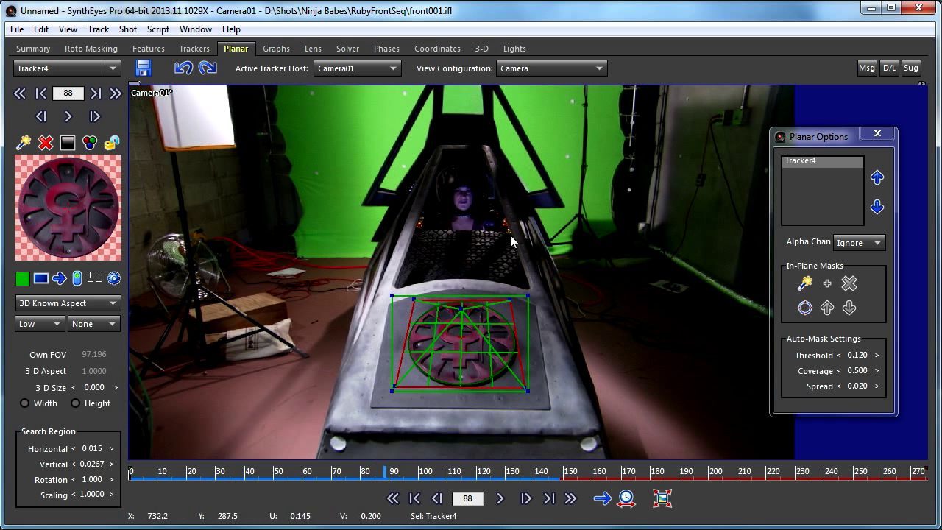
Switch to the Quad view layout, inspect the track across frames, then return to frame 0.
click(524, 67)
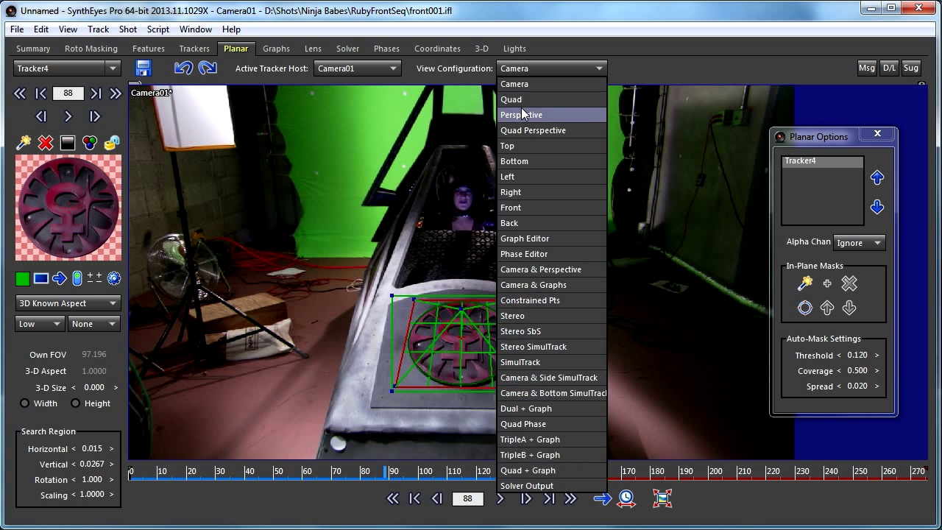
click(521, 99)
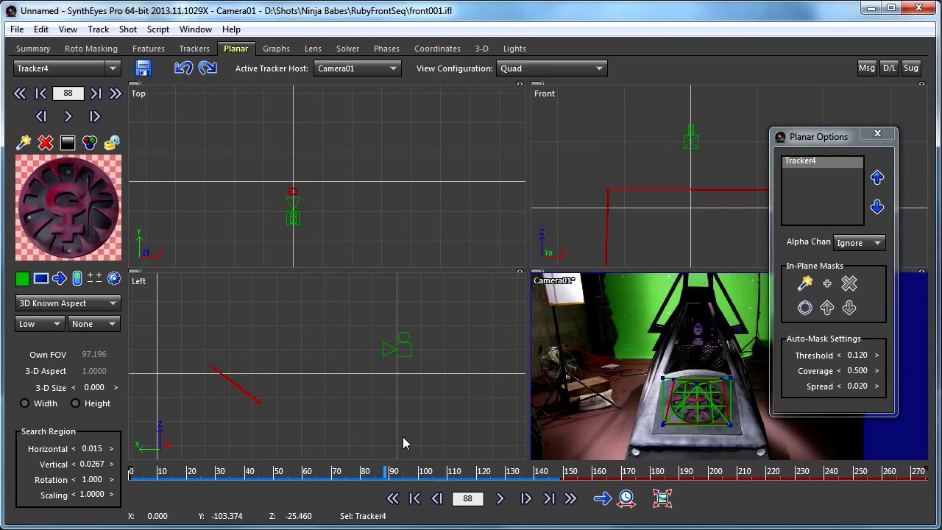
drag(434, 471, 530, 498)
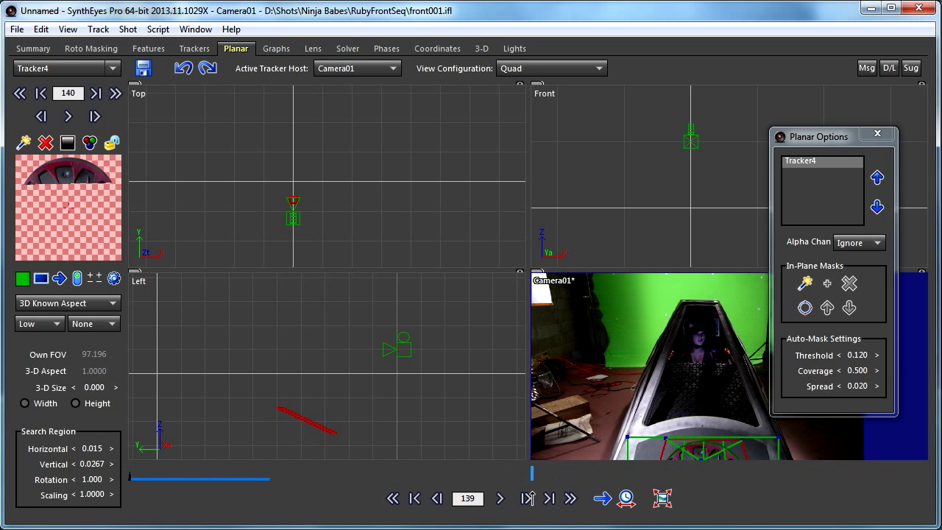
click(534, 498)
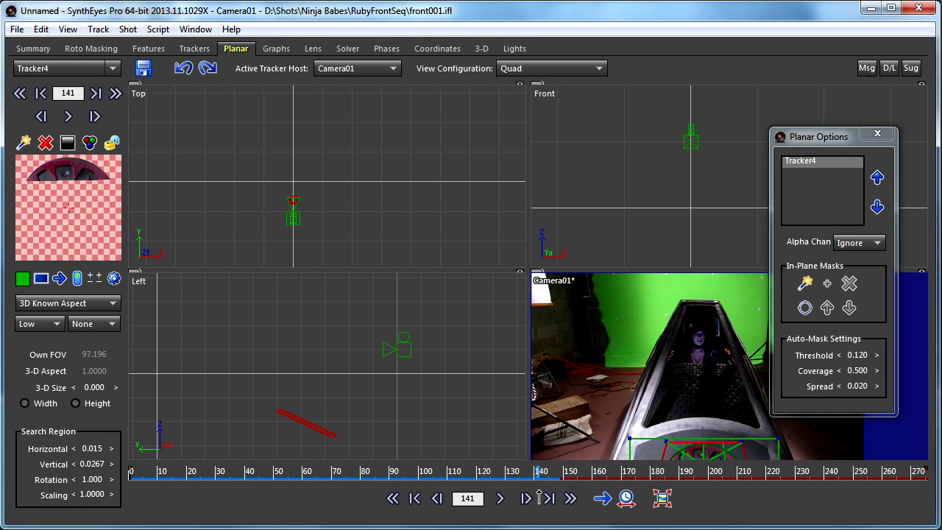
click(542, 498)
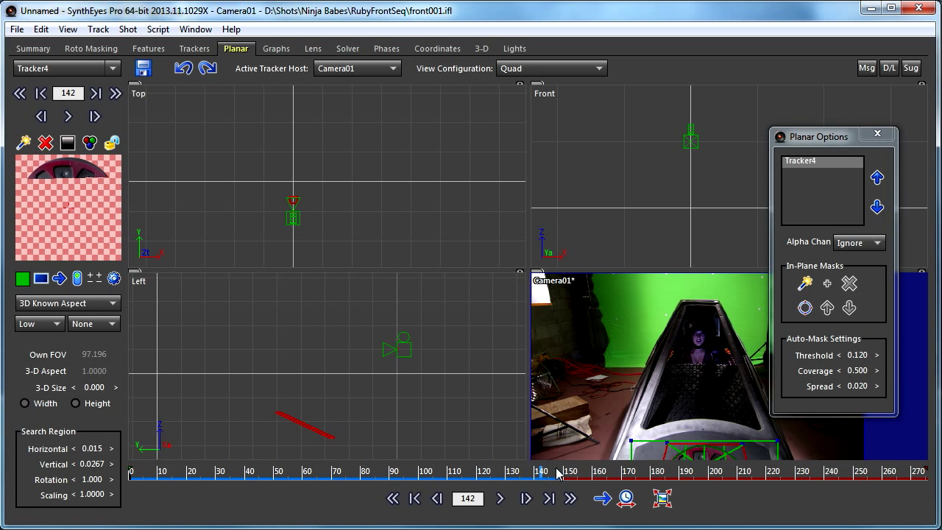
drag(557, 473, 107, 474)
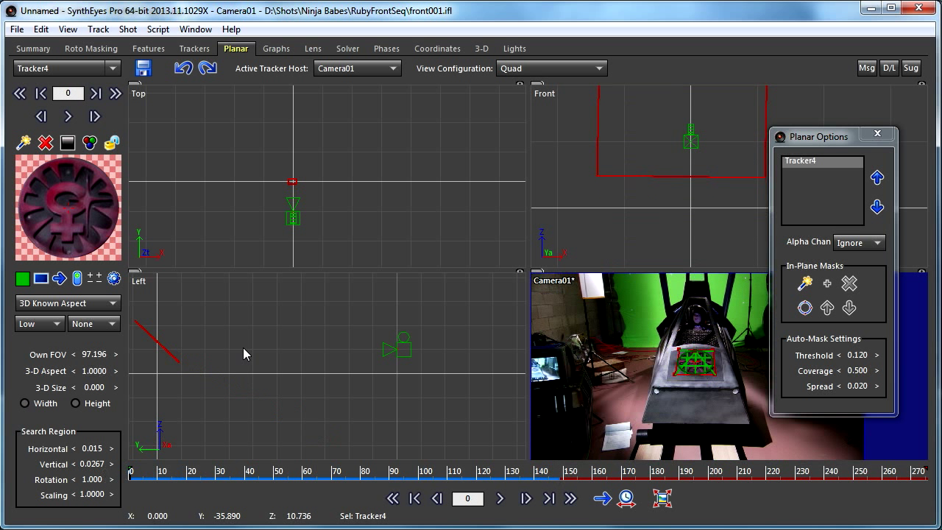